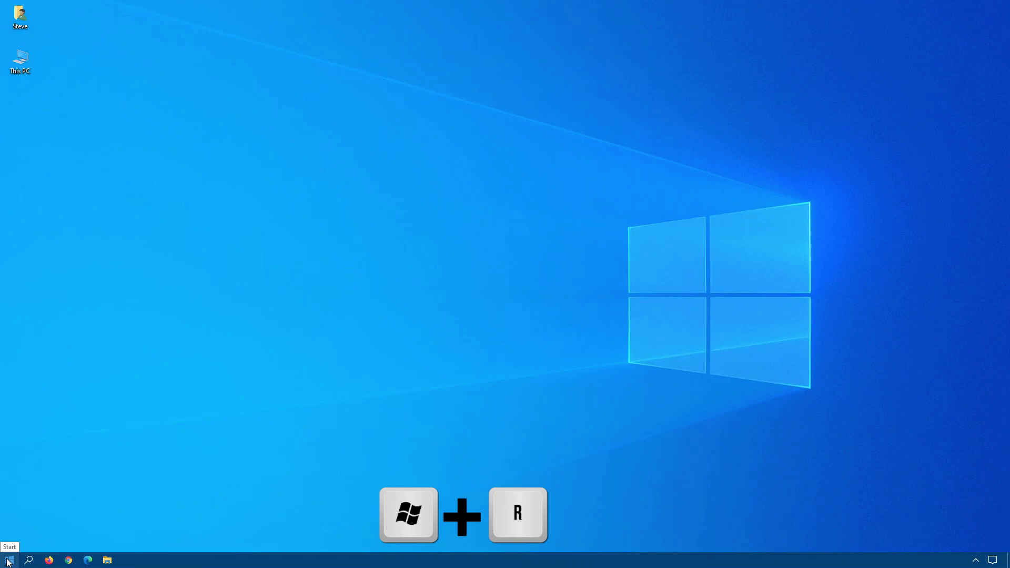
# Run winver to check that the PC has Windows 10 Pro, version 20H2
pyautogui.press('super+r')
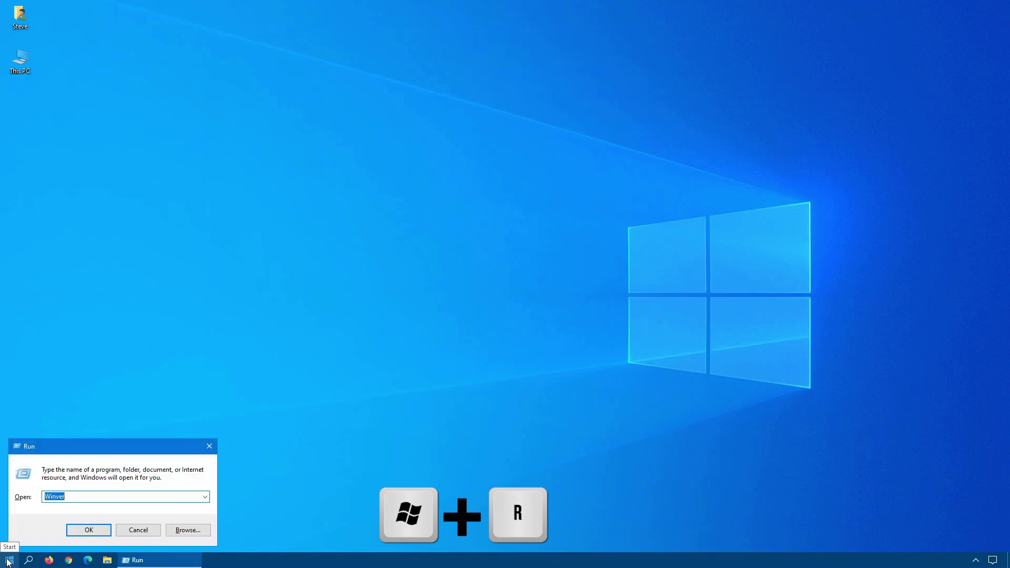
pyautogui.write('winver')
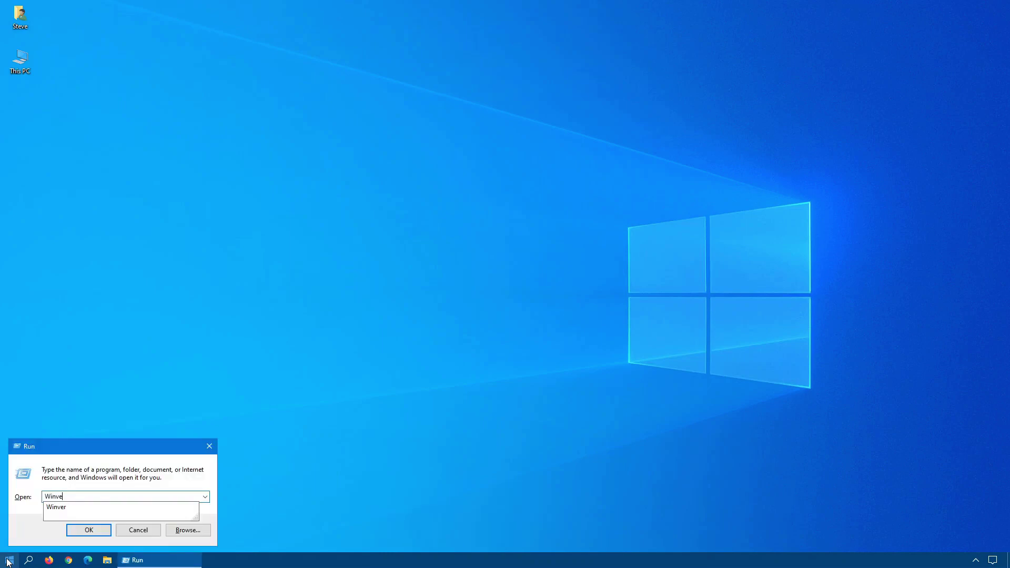
pyautogui.press('Return')
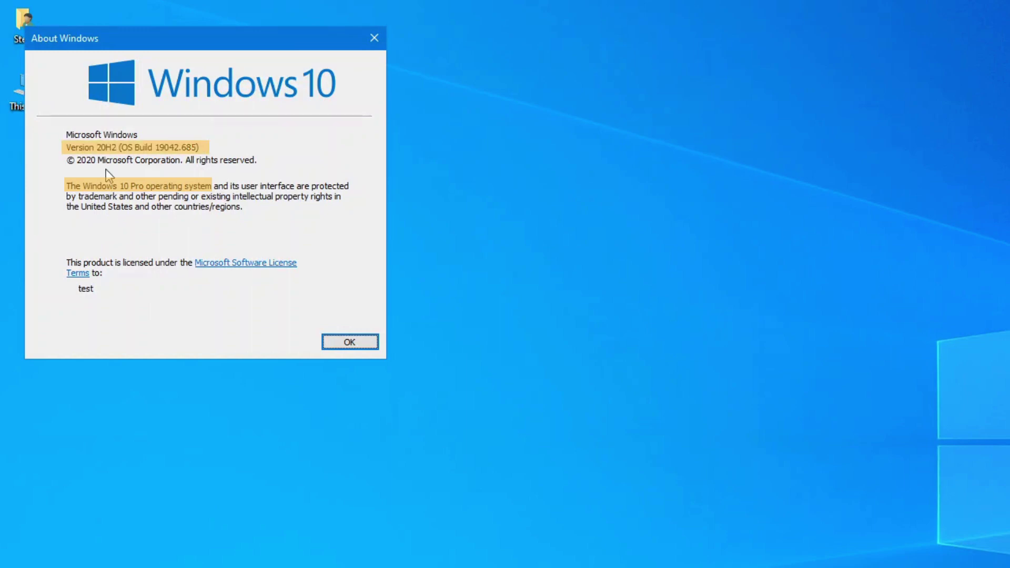
pyautogui.click(349, 342)
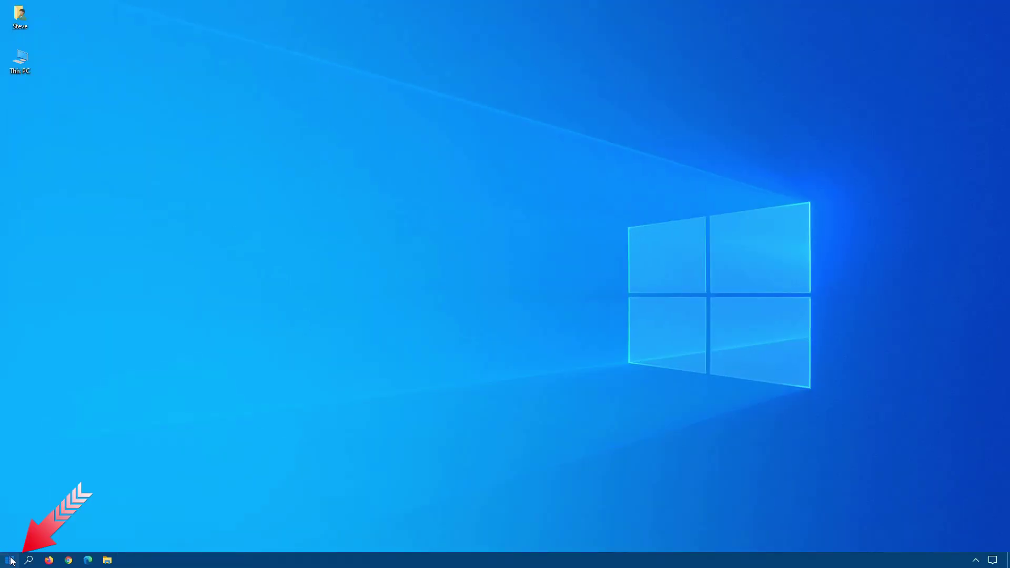
pyautogui.click(11, 560)
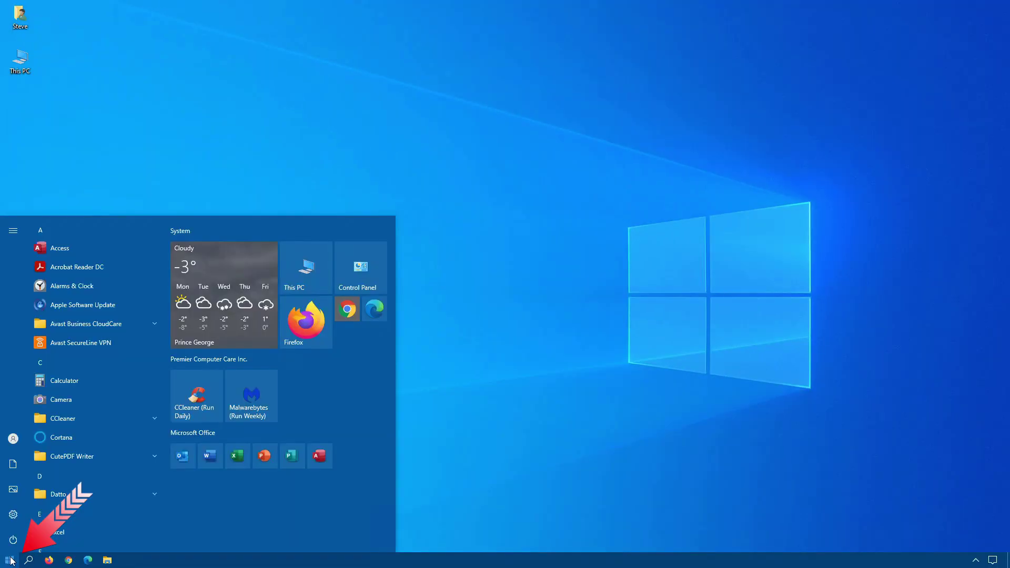
pyautogui.click(13, 515)
pyautogui.click(296, 362)
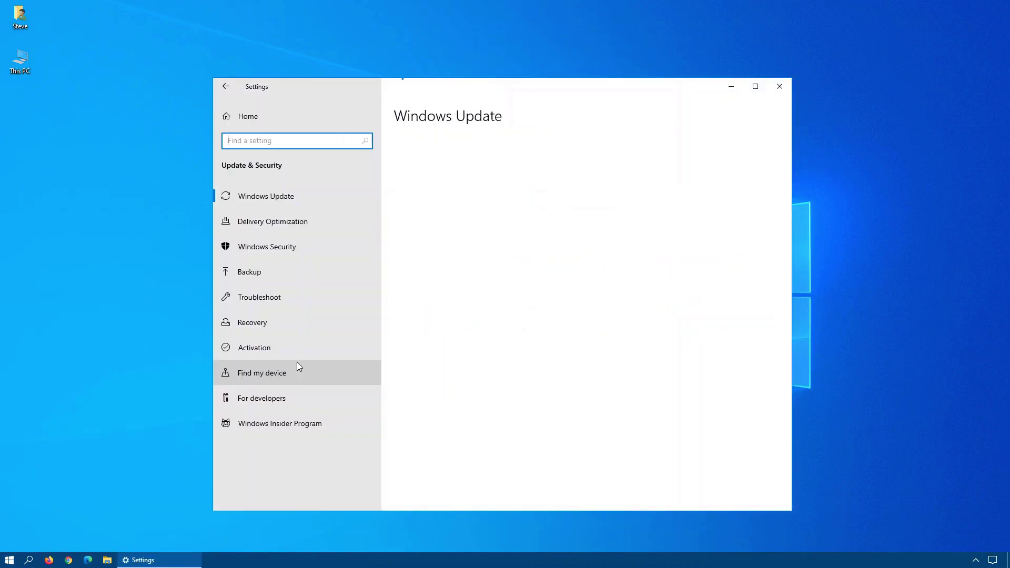
pyautogui.click(275, 349)
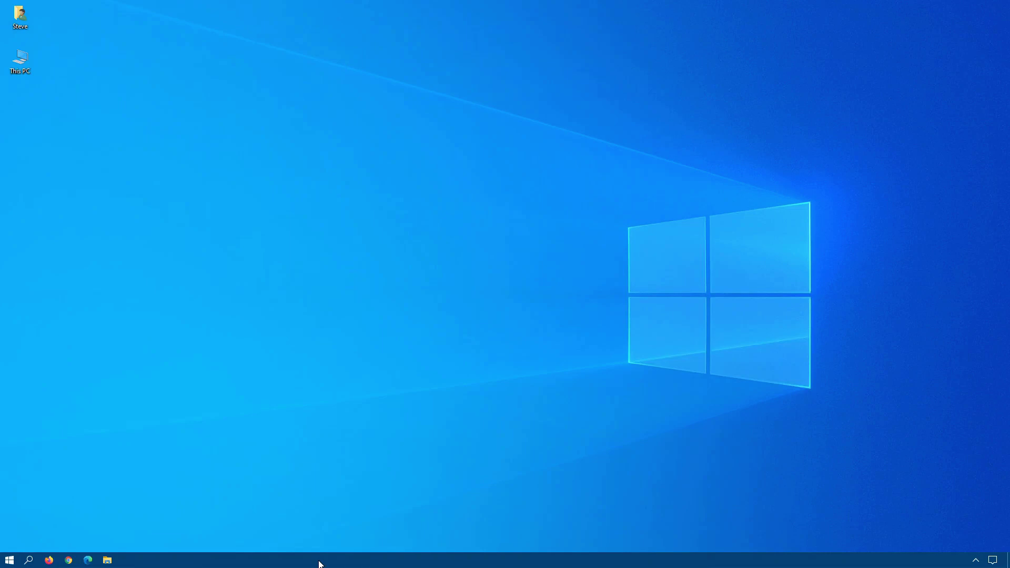
# Open Control Panel with the Run command 'Control' and list all items as small icons
pyautogui.press('super+r')
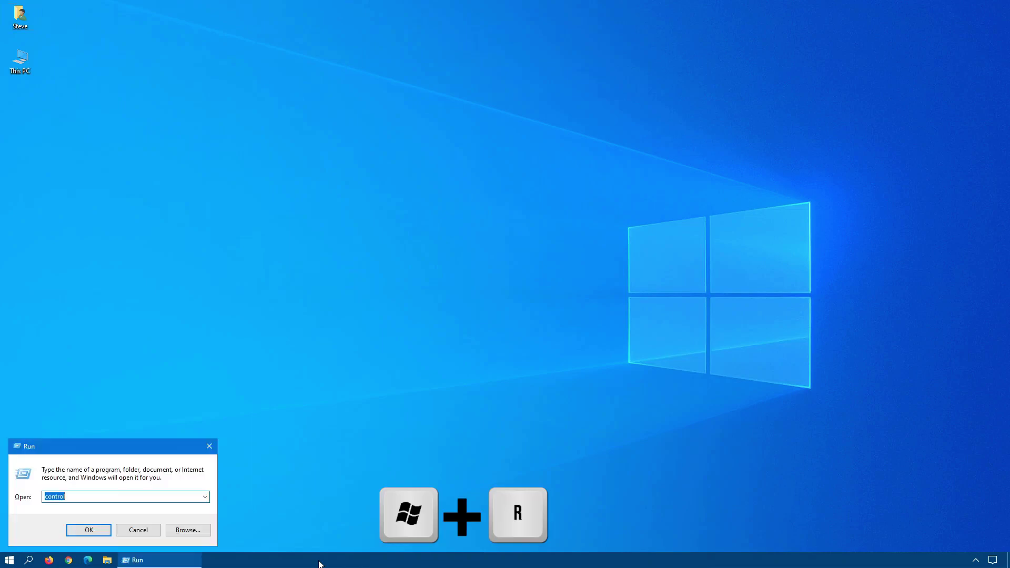
pyautogui.write('Control')
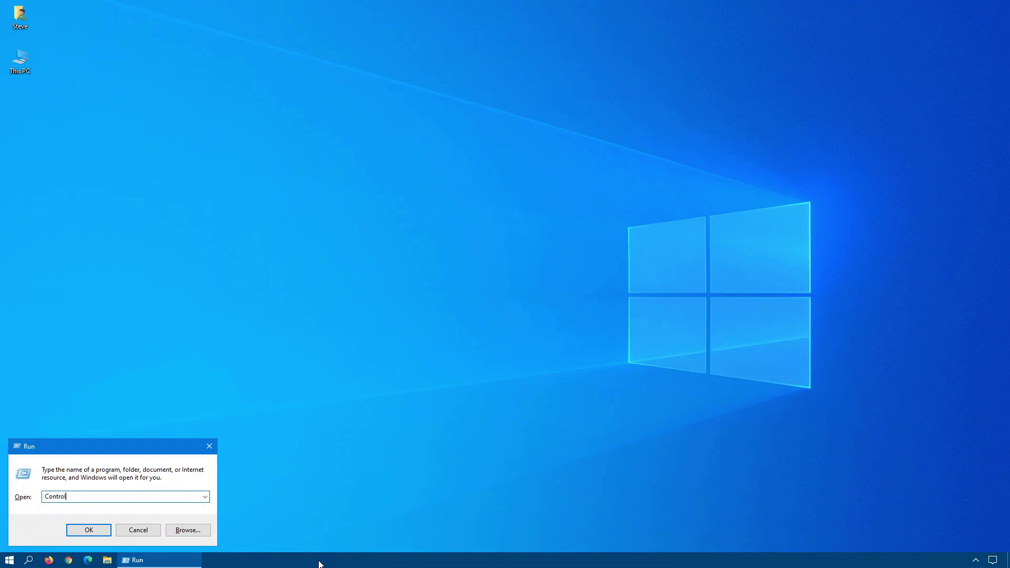
pyautogui.press('Return')
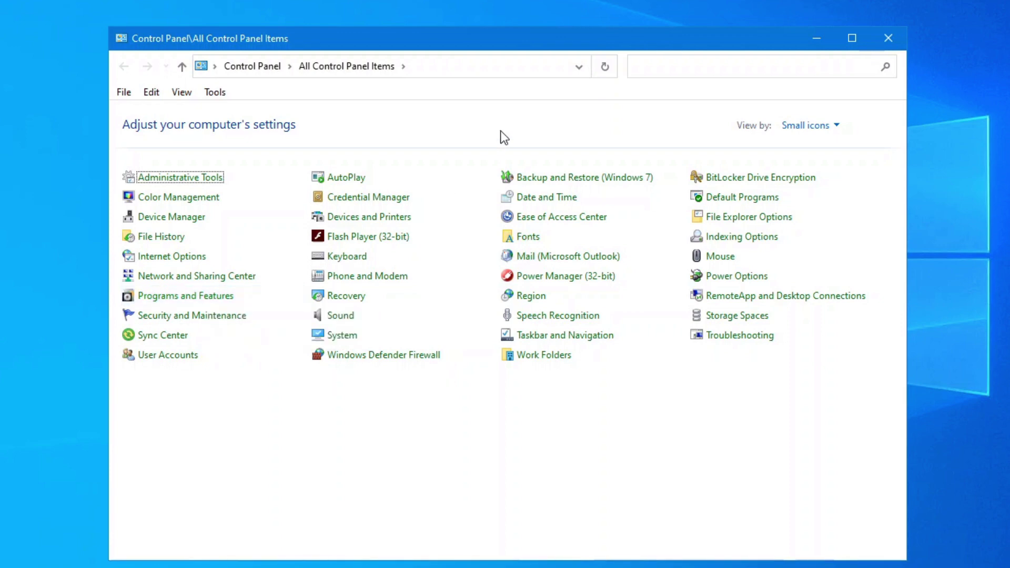
pyautogui.click(803, 125)
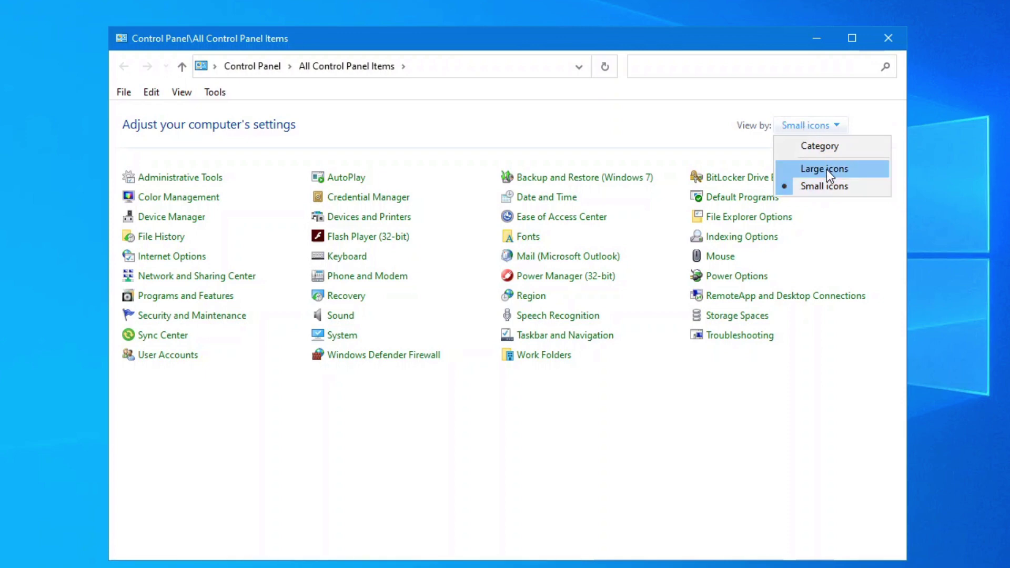
pyautogui.click(832, 188)
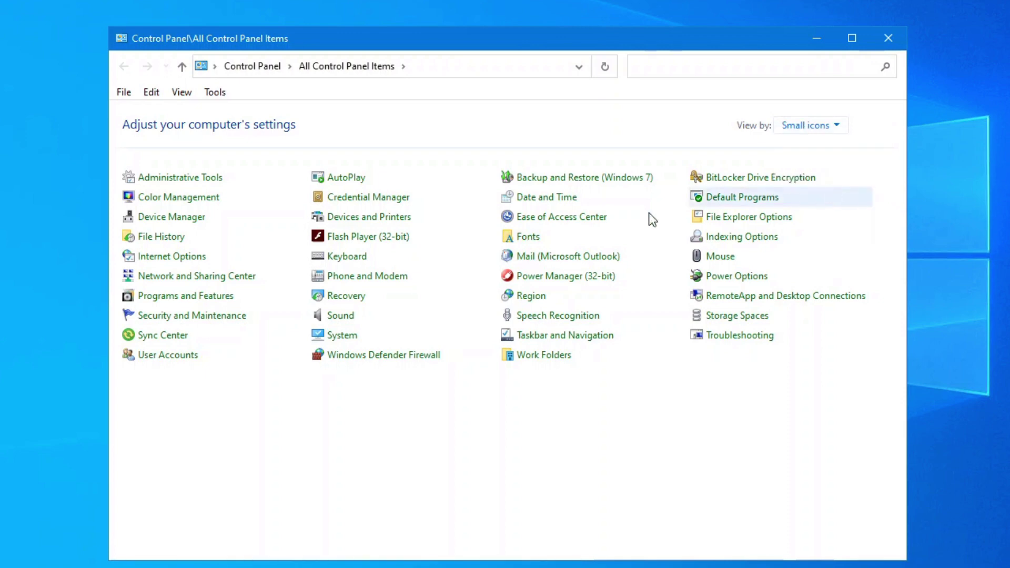
# From Programs and Features, open Windows Features and find Windows Sandbox greyed out and unavailable
pyautogui.click(204, 300)
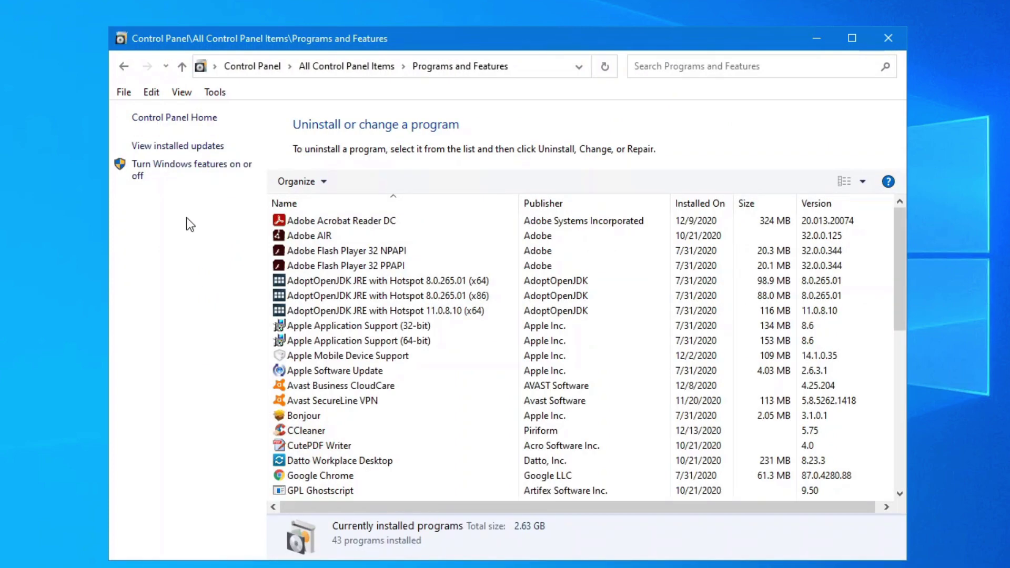
pyautogui.click(195, 169)
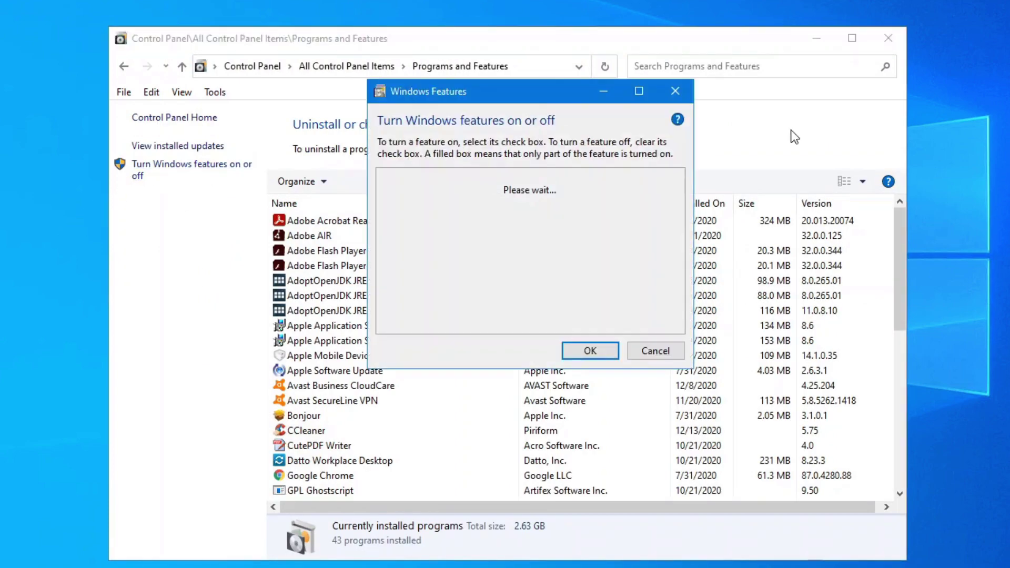
pyautogui.click(888, 37)
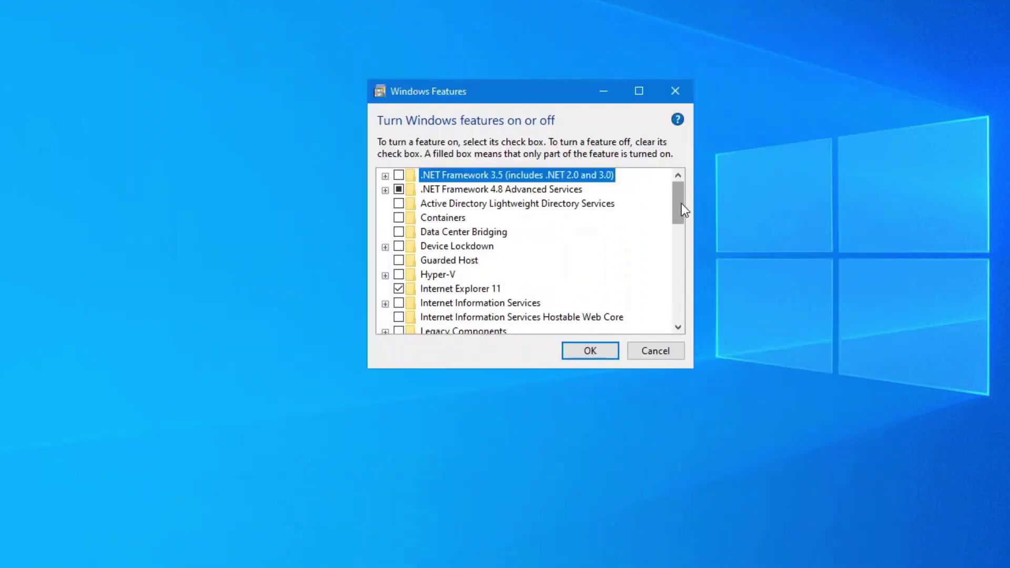
pyautogui.moveTo(682, 209); pyautogui.dragTo(677, 322)
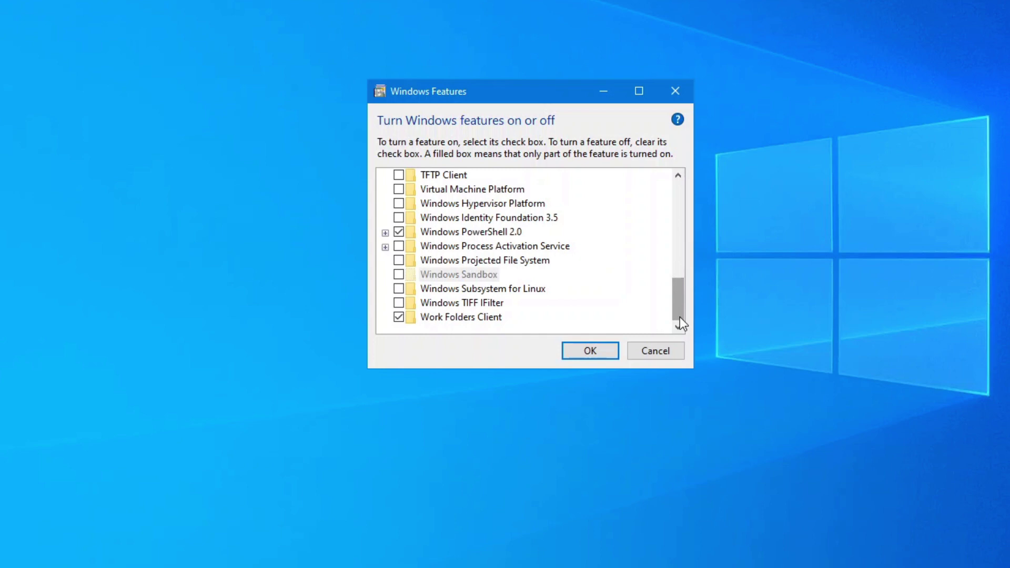
pyautogui.moveTo(433, 276)
pyautogui.click(674, 349)
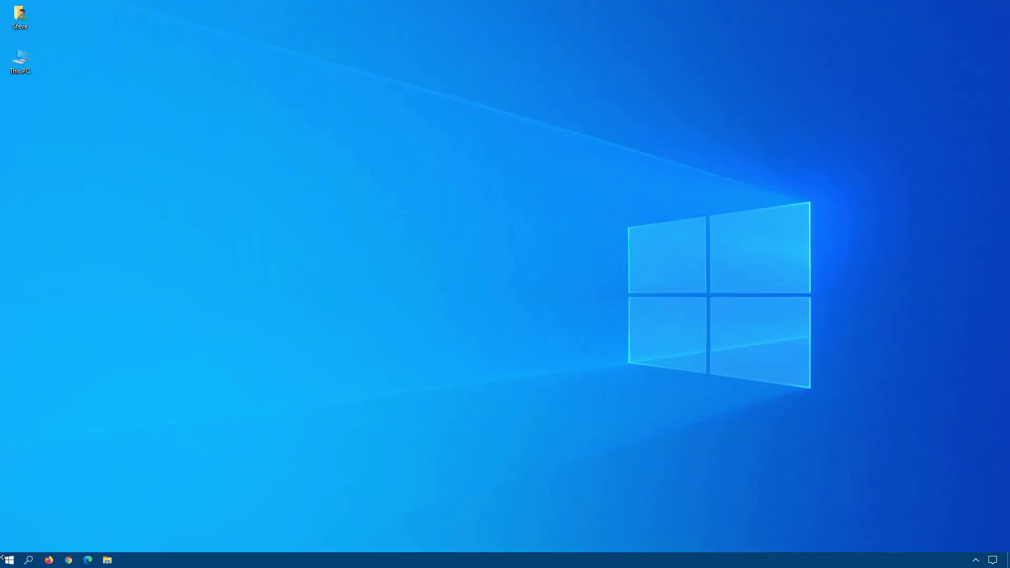
pyautogui.click(8, 561)
# Find 'turn' in Start, then tick Windows Sandbox in Windows Features and apply the change
pyautogui.click(10, 561)
pyautogui.write('turn')
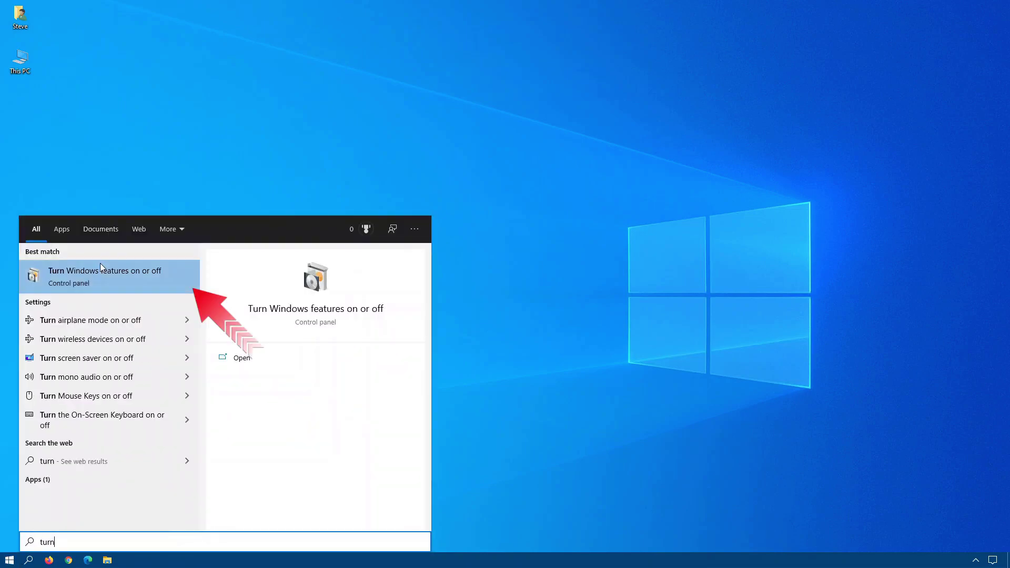
pyautogui.click(102, 283)
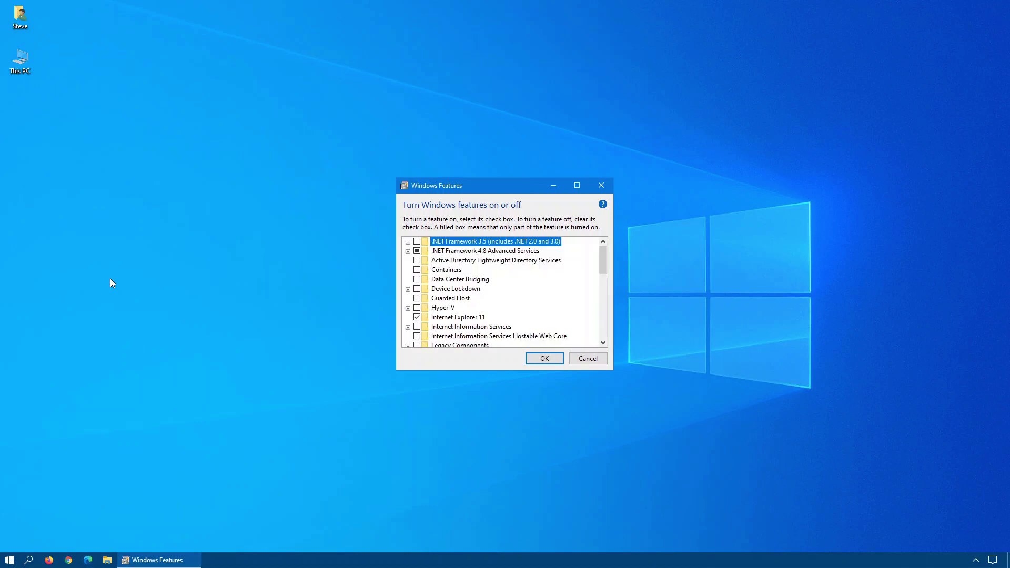
pyautogui.moveTo(606, 266); pyautogui.dragTo(604, 330)
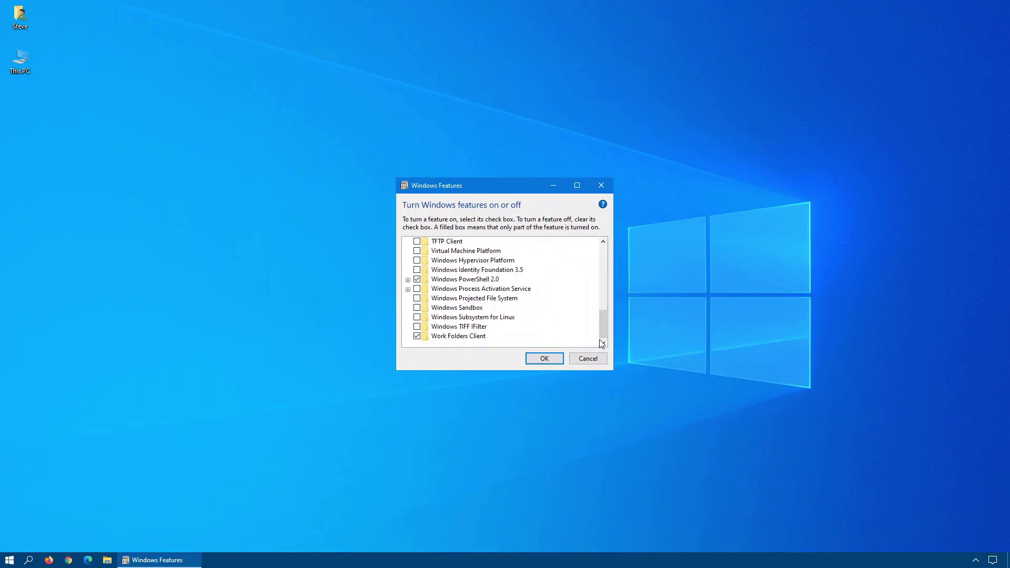
pyautogui.click(417, 308)
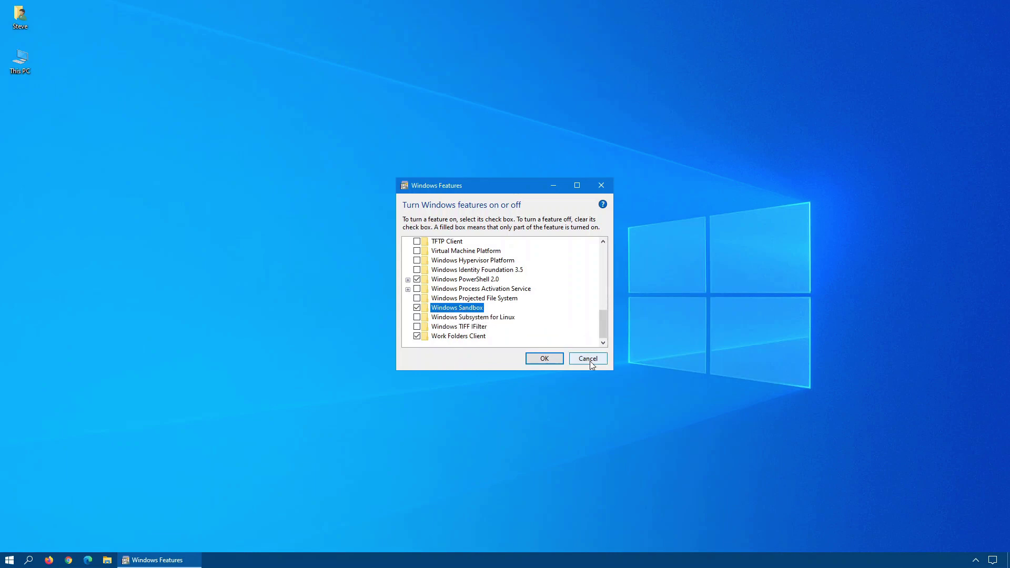
pyautogui.click(544, 358)
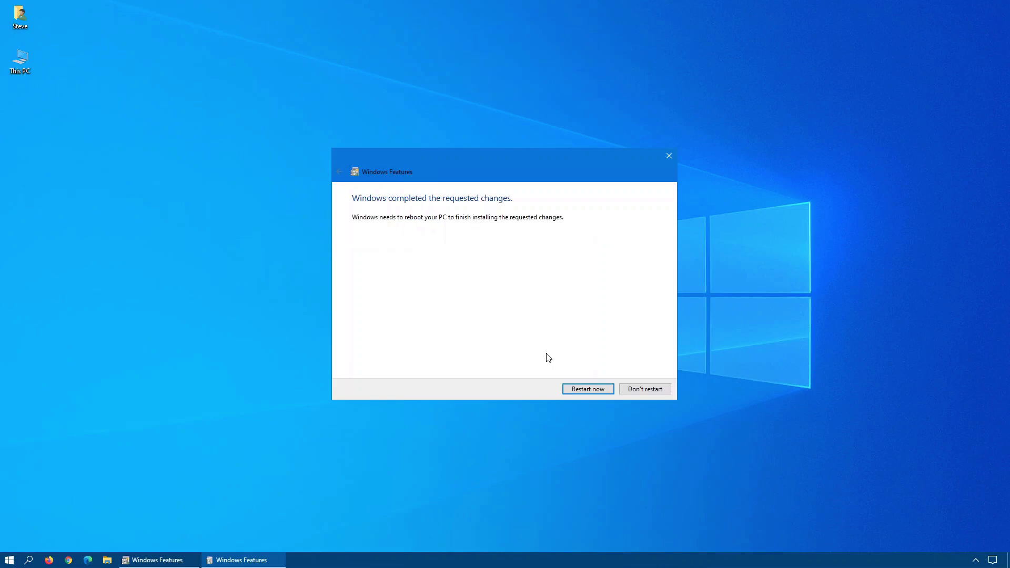
# Close Windows Features and launch Windows Sandbox from a Start search for 'windows sa'
pyautogui.click(585, 390)
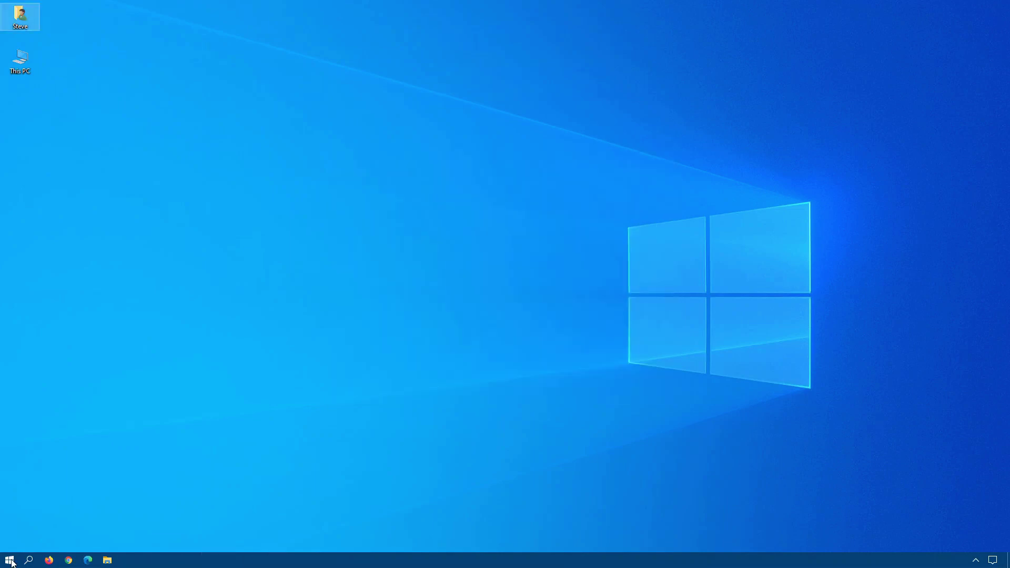
pyautogui.click(10, 561)
pyautogui.write('windows')
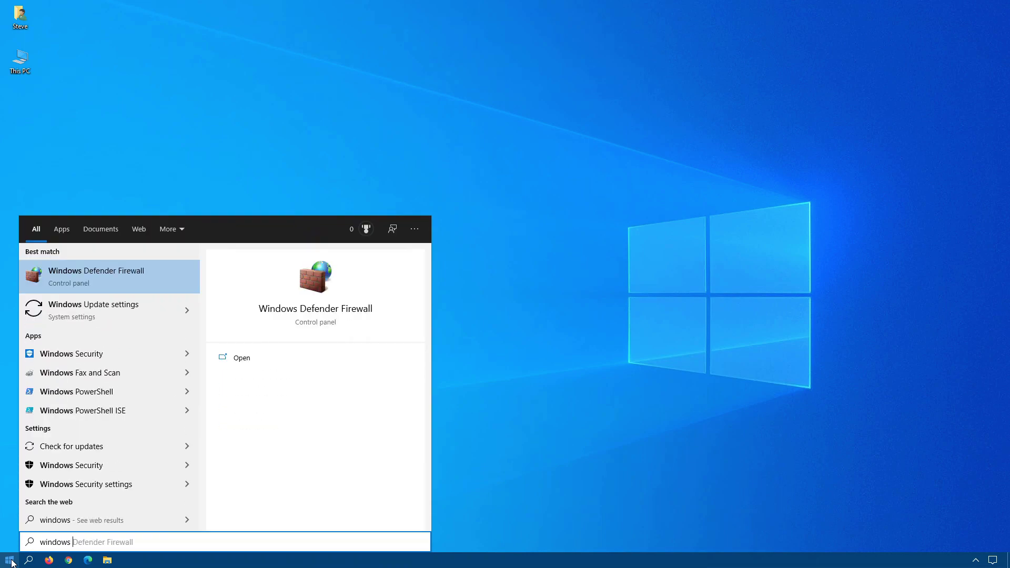
pyautogui.write(' sa')
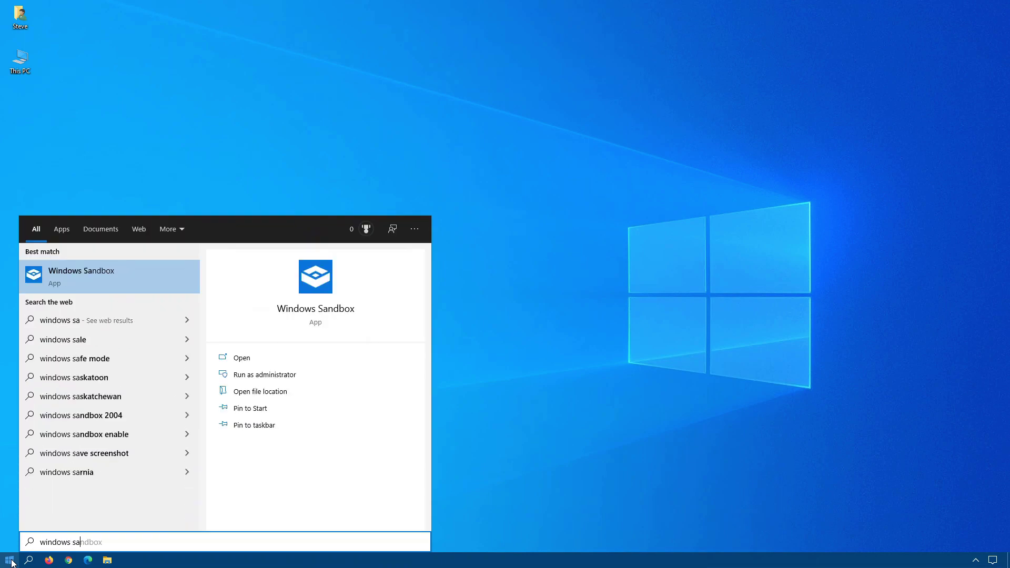
pyautogui.click(120, 271)
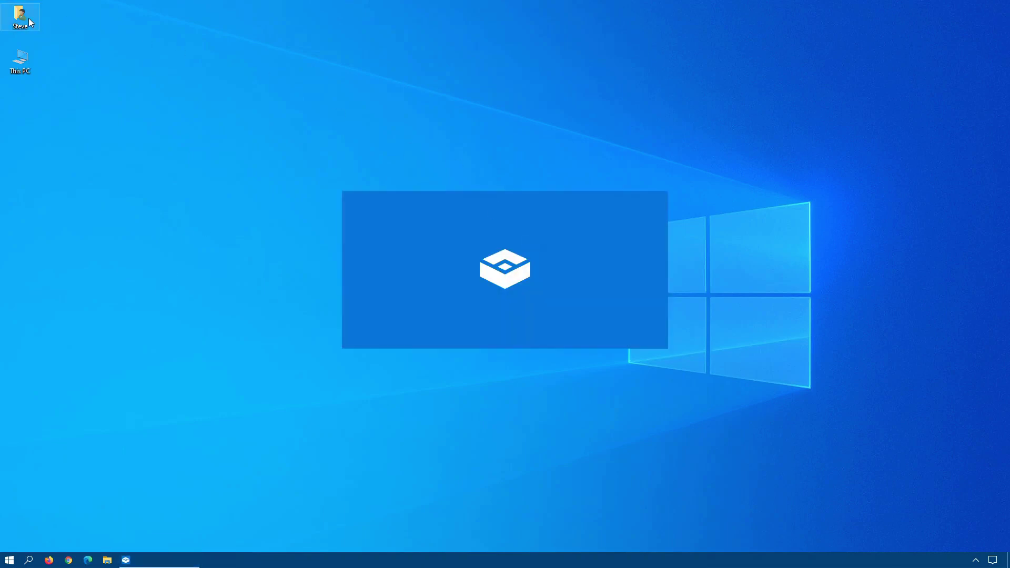
# Open the Steve user folder's Downloads and copy Firefox Installer.exe
pyautogui.doubleClick(29, 18)
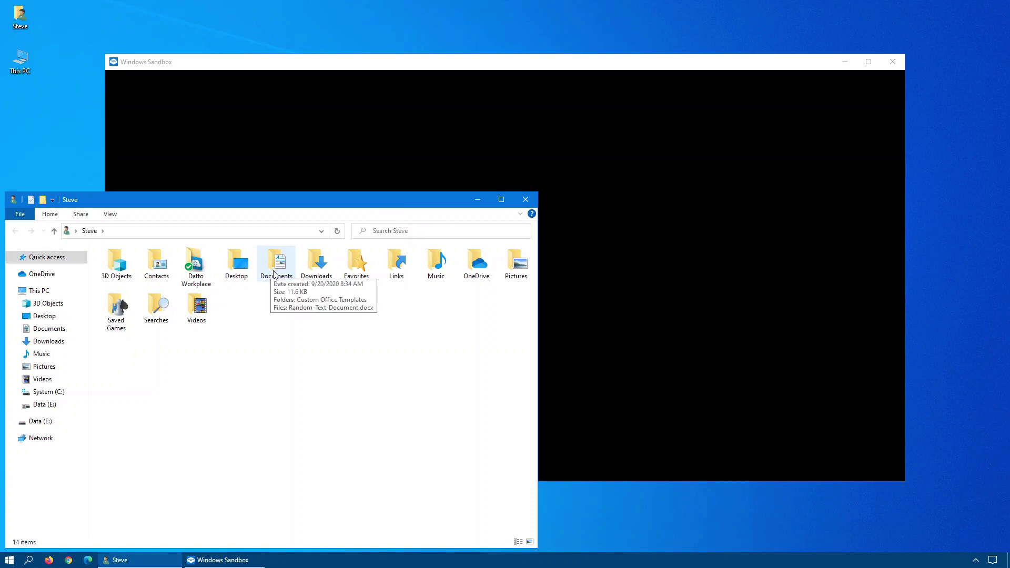
pyautogui.doubleClick(323, 274)
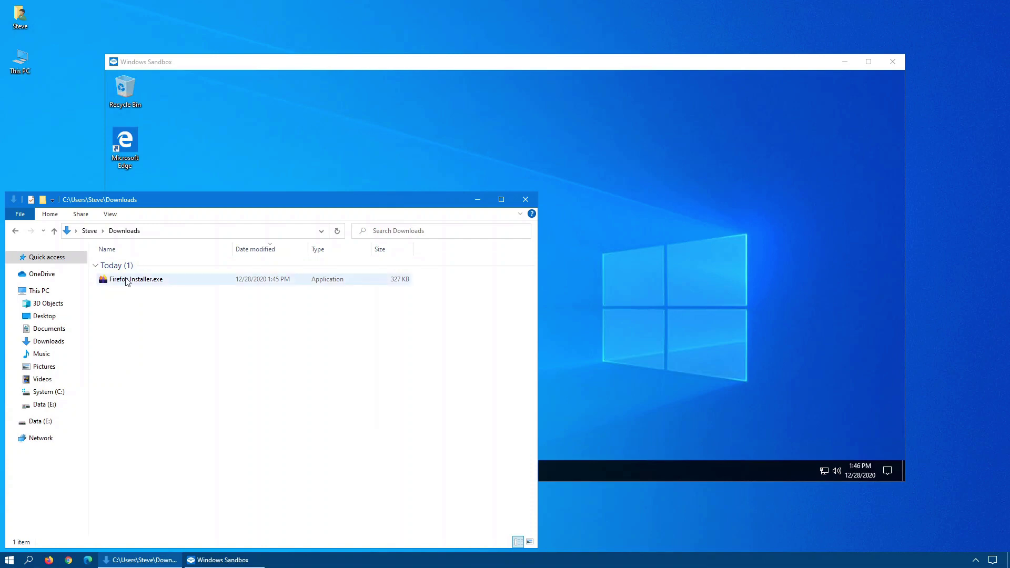
pyautogui.moveTo(127, 282); pyautogui.dragTo(153, 282)
pyautogui.rightClick(153, 282)
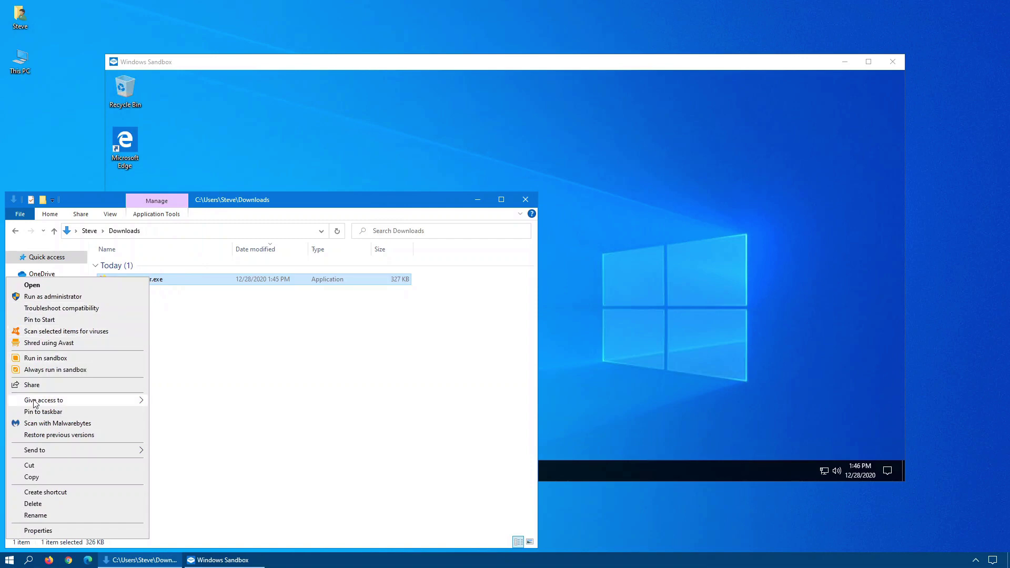
pyautogui.click(32, 476)
# Paste the installer onto the sandbox desktop and close the Downloads window
pyautogui.rightClick(218, 133)
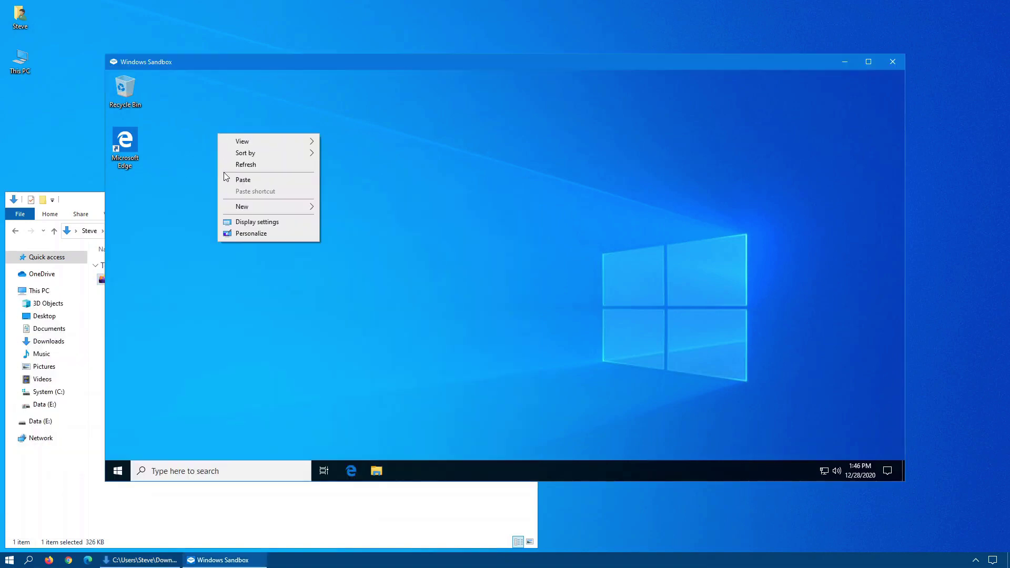
pyautogui.click(241, 180)
pyautogui.click(407, 528)
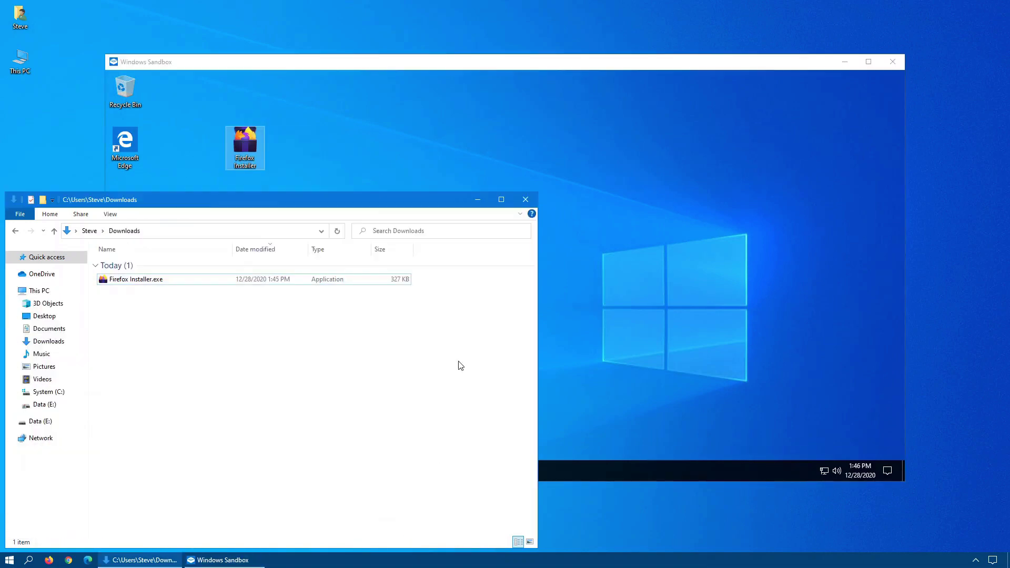
pyautogui.click(525, 199)
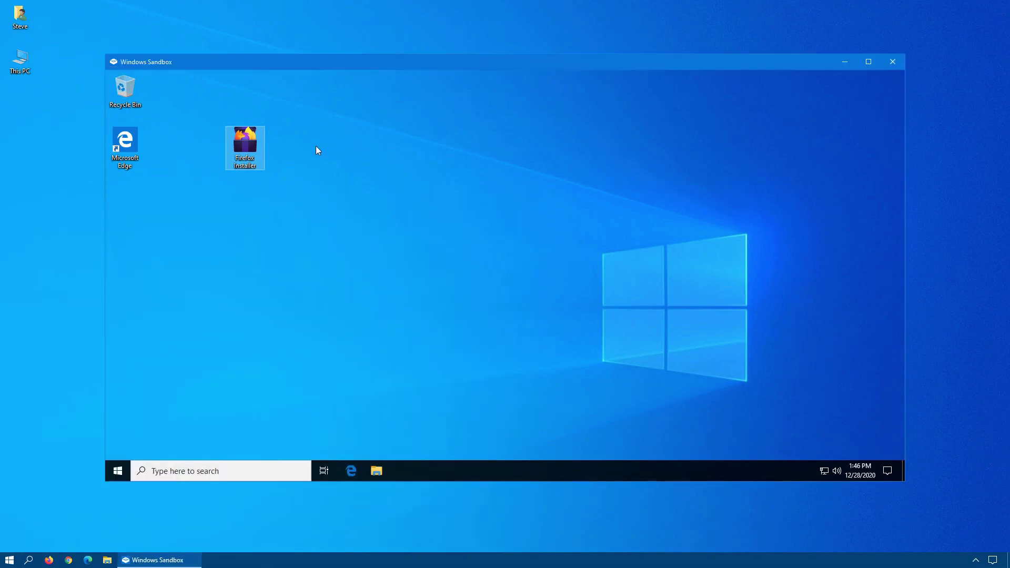
# Run the Firefox installer in the sandbox, hide the taskbar's Task View button, and view Taskbar settings
pyautogui.doubleClick(253, 148)
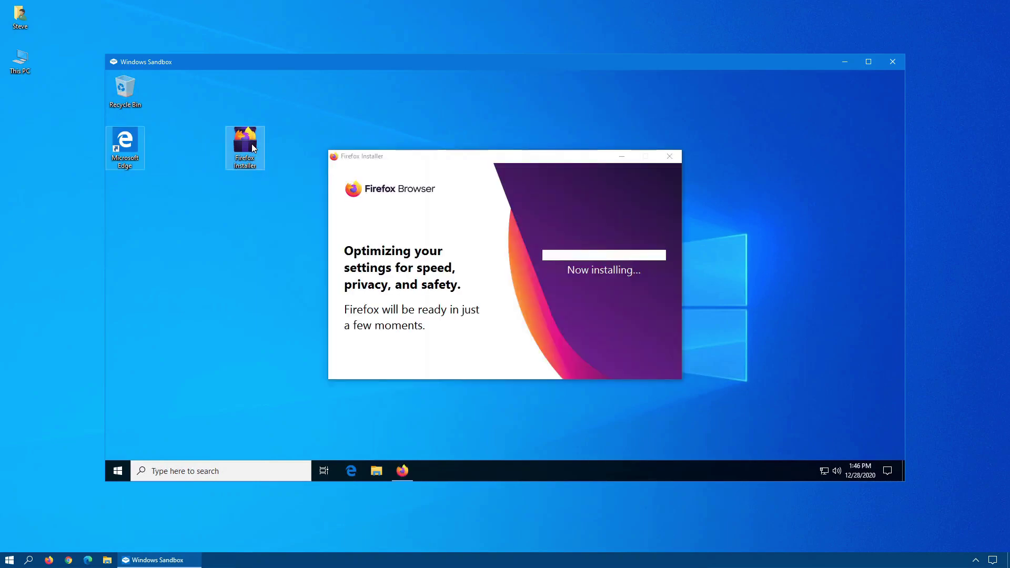
pyautogui.click(123, 139)
pyautogui.rightClick(548, 478)
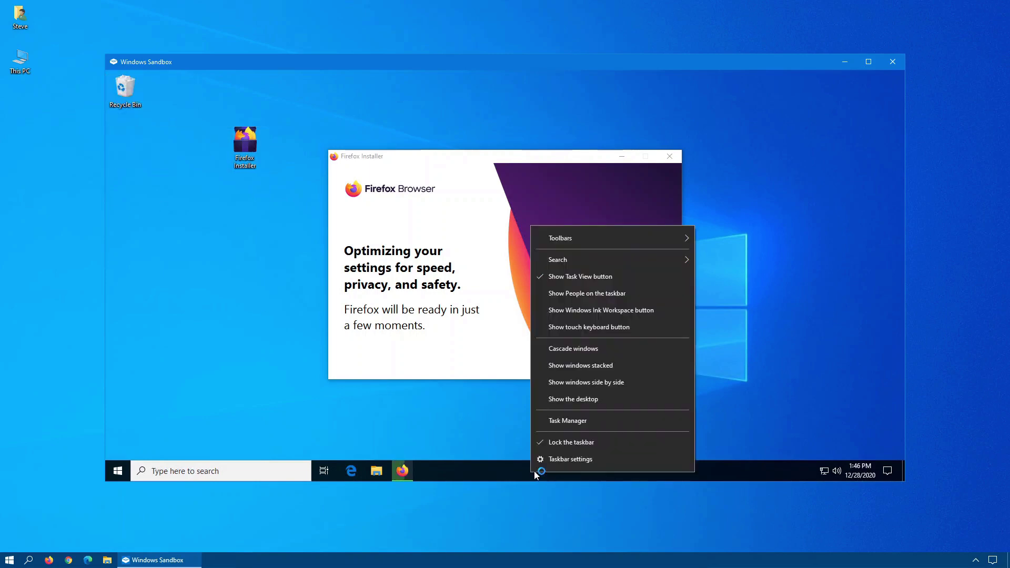
pyautogui.click(570, 277)
pyautogui.rightClick(489, 471)
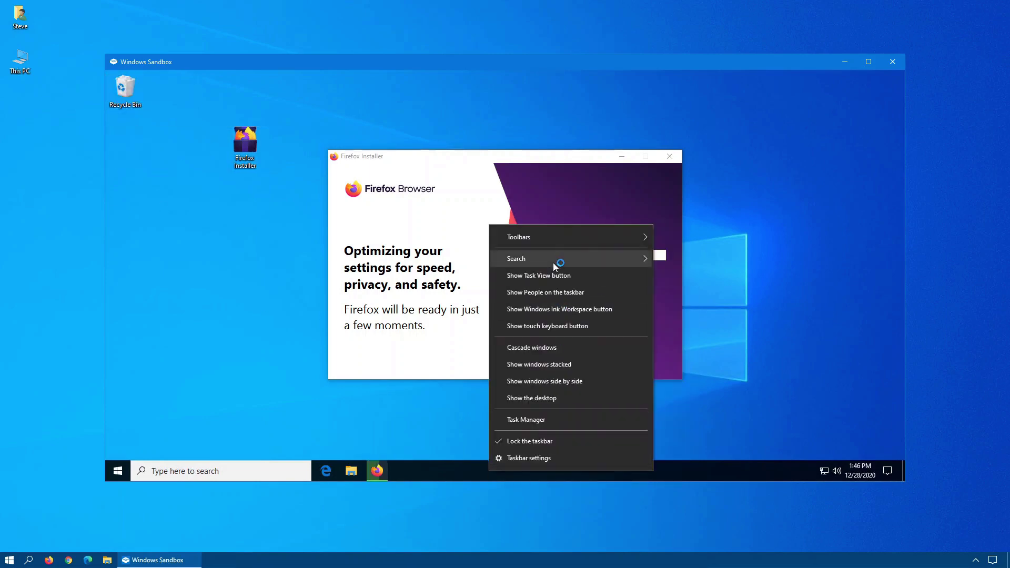
pyautogui.click(542, 455)
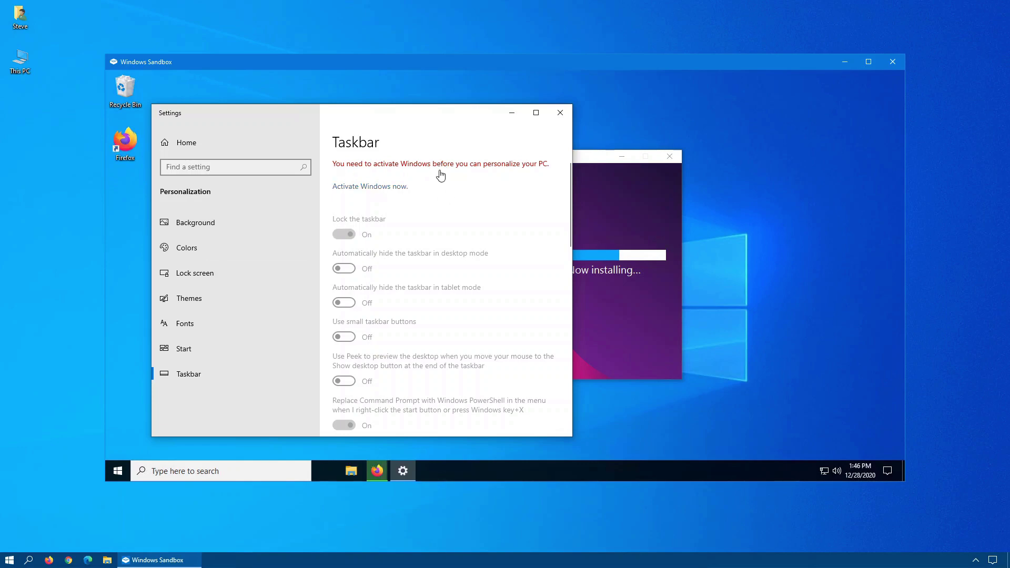
# Move the Firefox installer to the Recycle Bin and launch Firefox, closing its Welcome tab
pyautogui.click(561, 114)
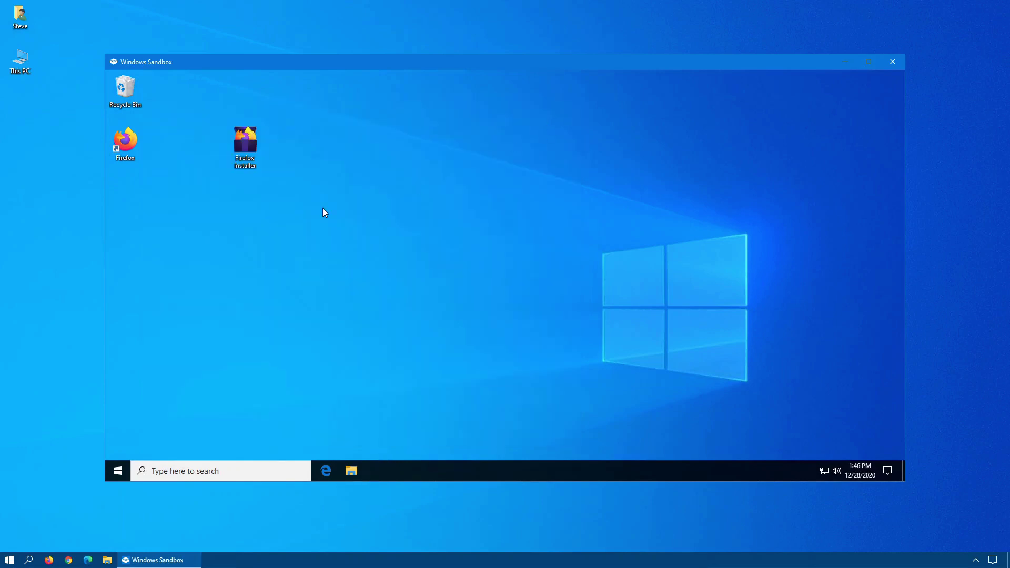
pyautogui.moveTo(258, 148); pyautogui.dragTo(119, 94)
pyautogui.doubleClick(132, 160)
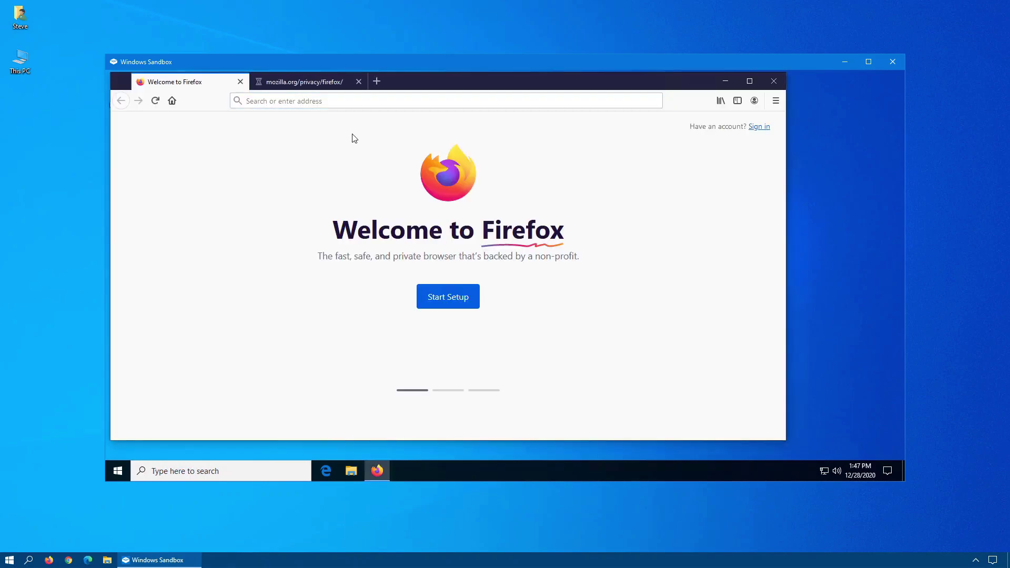
pyautogui.click(241, 81)
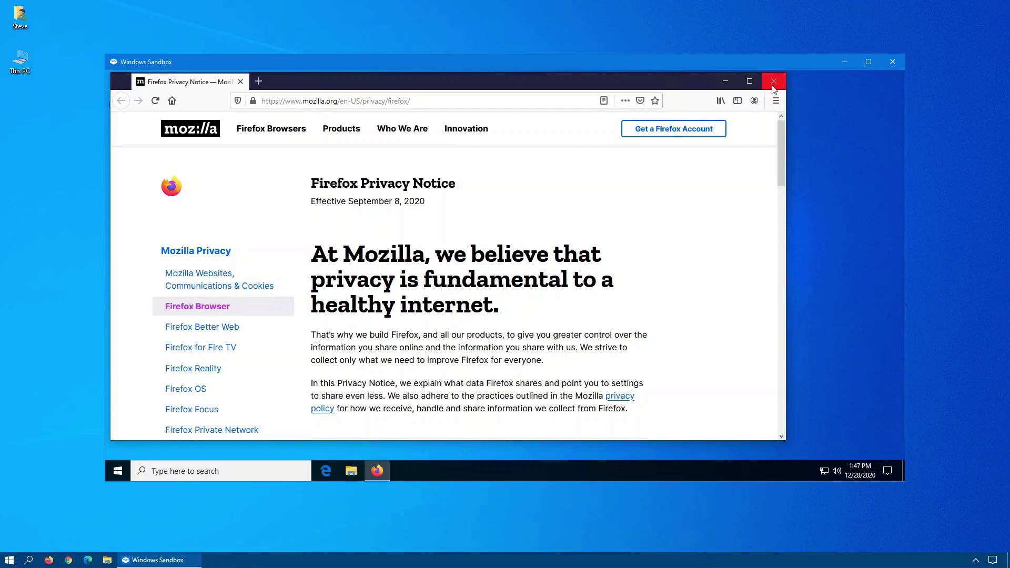
# Close Windows Sandbox and confirm discarding all of its contents
pyautogui.click(892, 63)
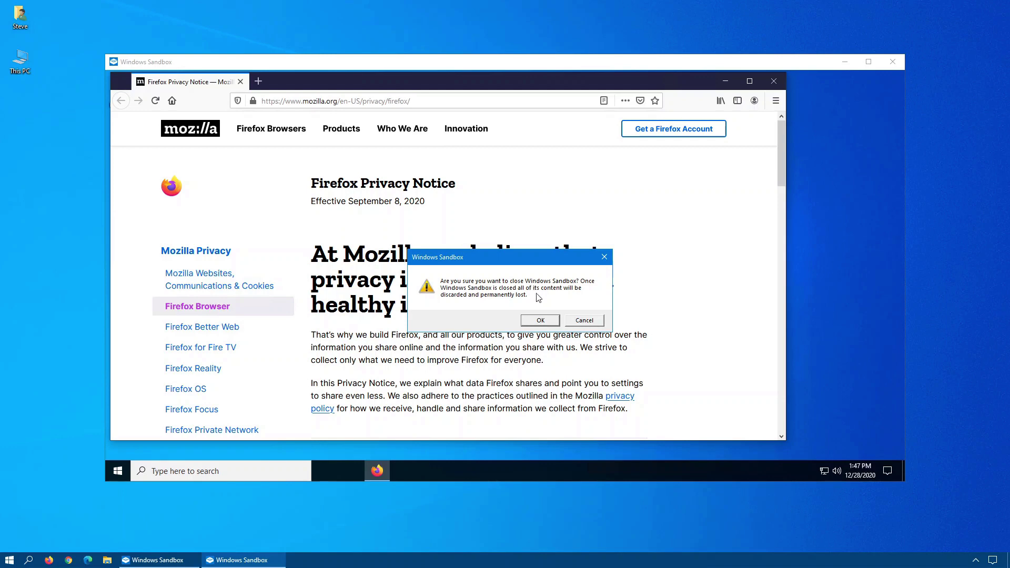
pyautogui.click(541, 323)
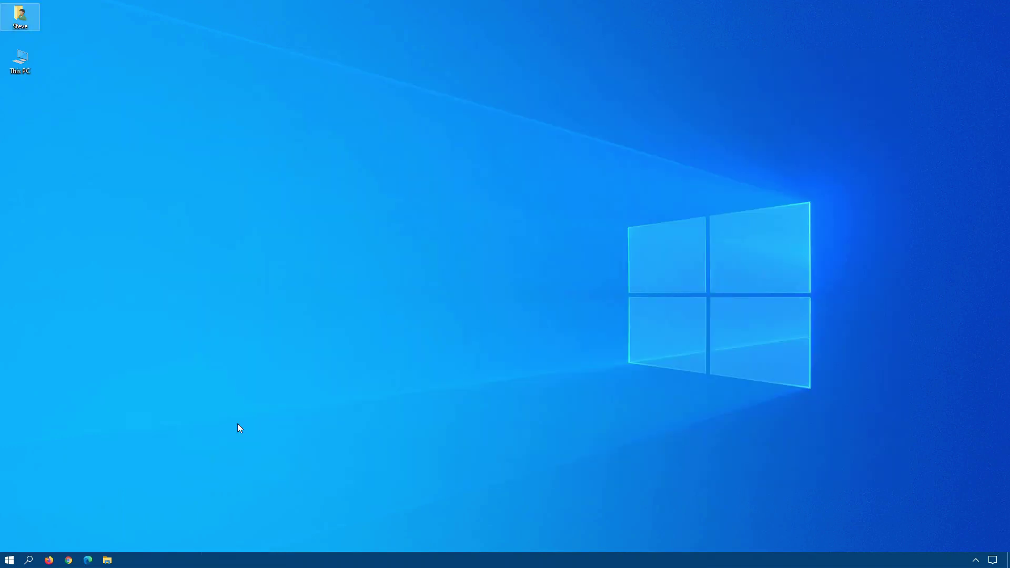
# Relaunch Windows Sandbox from the W section of the Start menu's app list
pyautogui.click(10, 560)
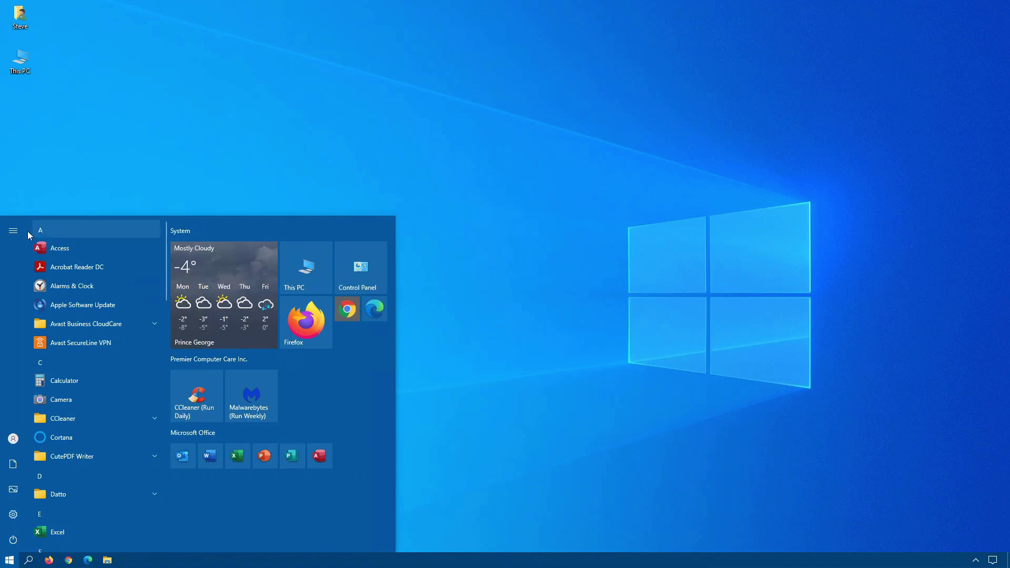
pyautogui.click(14, 230)
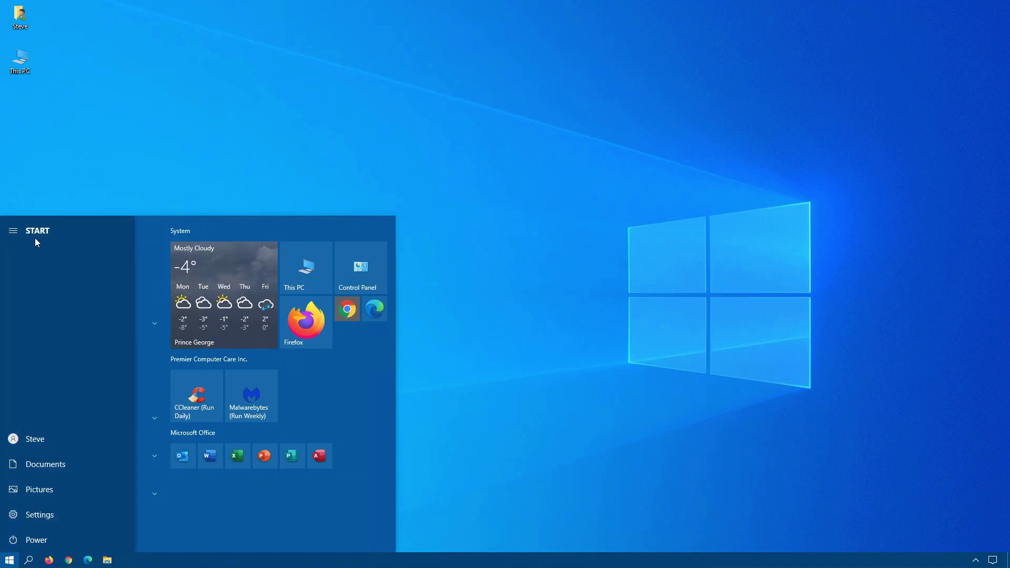
pyautogui.click(35, 237)
pyautogui.click(44, 231)
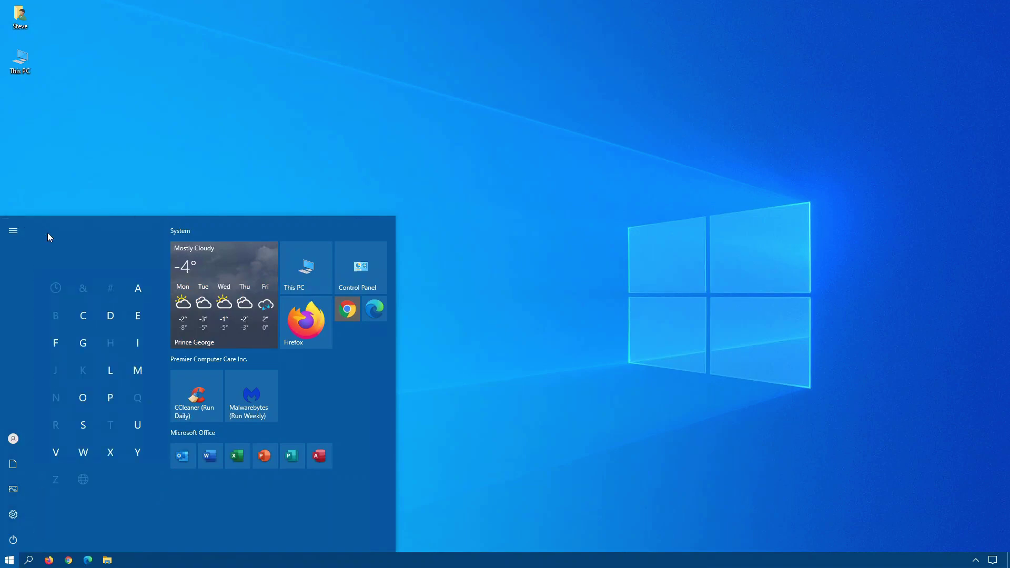
pyautogui.click(82, 453)
pyautogui.click(144, 357)
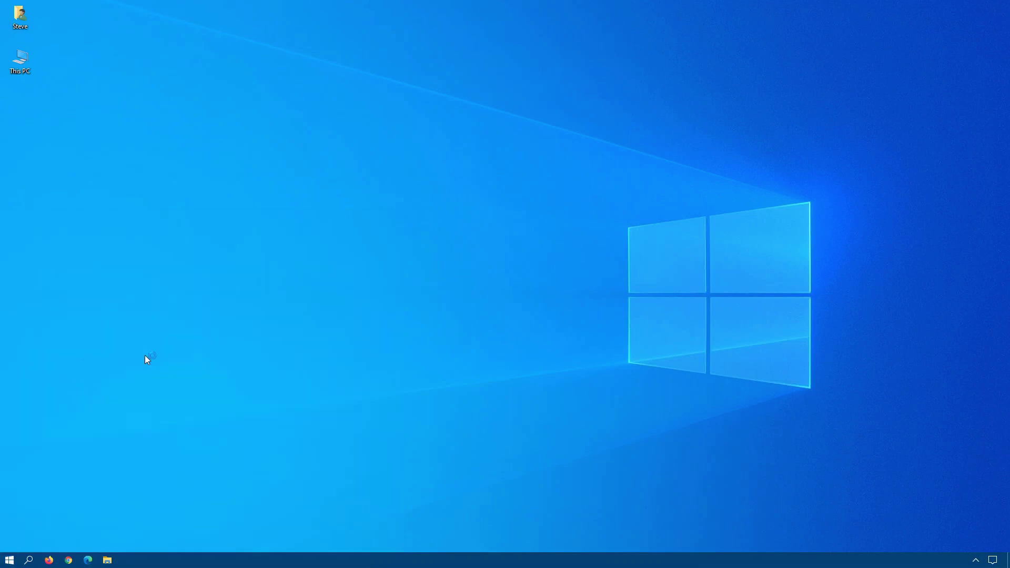